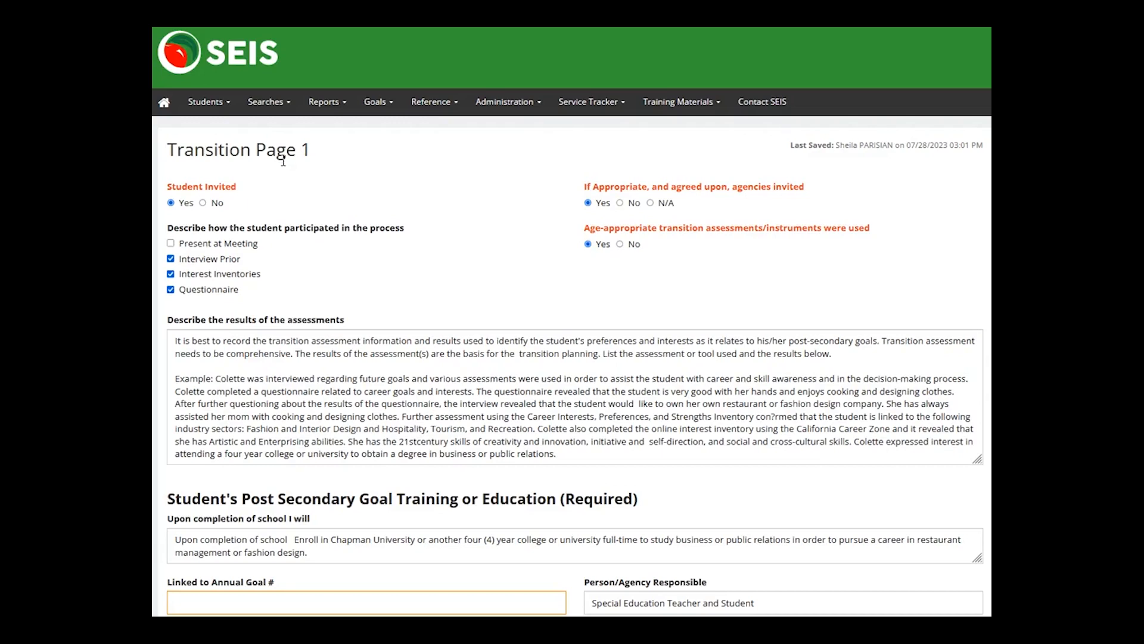
# - Review the student invitation and participation entries, the assessment results, and the training or education goal statement on Transition Page 1
pyautogui.click(288, 170)
pyautogui.click(185, 203)
pyautogui.scroll(-1, 448, 285)
pyautogui.scroll(-1, 448, 285)
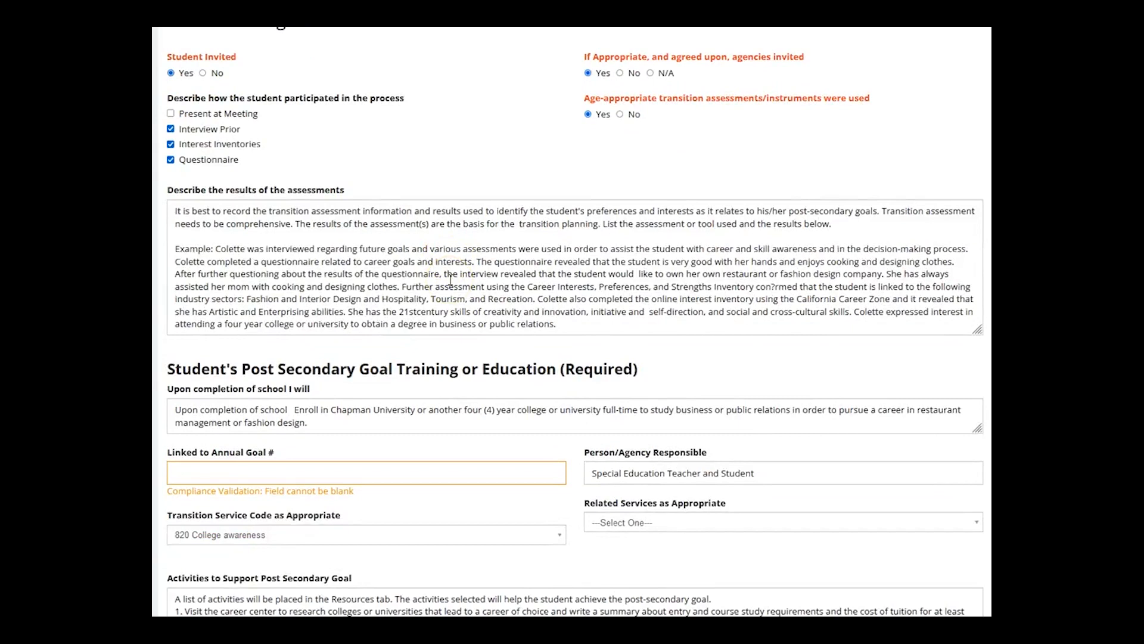
pyautogui.click(458, 287)
pyautogui.scroll(-3, 519, 250)
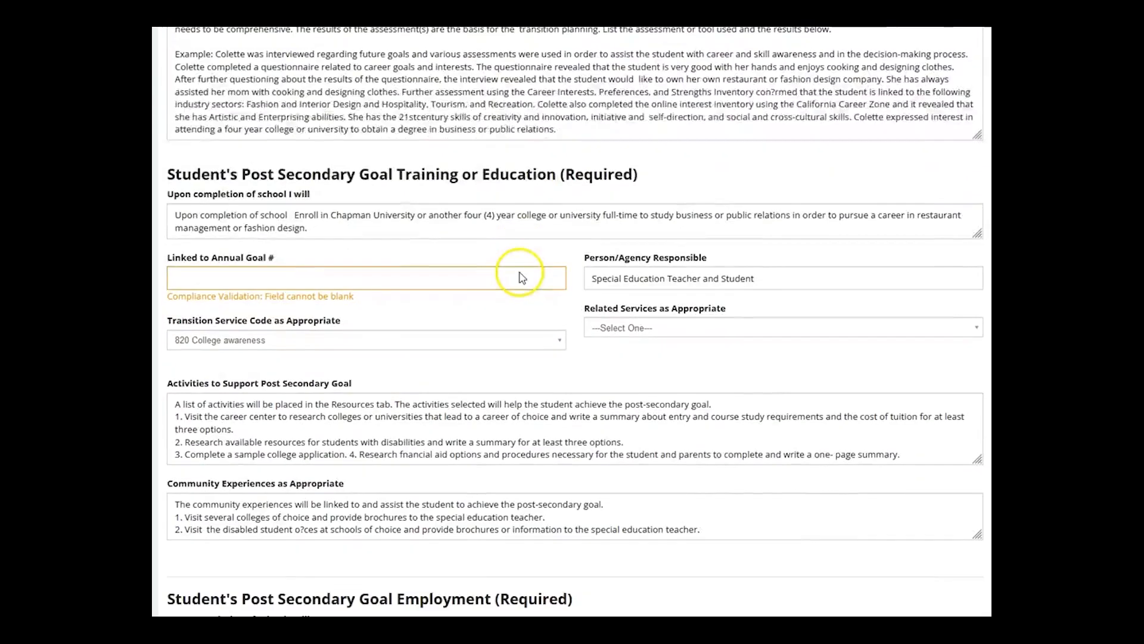
pyautogui.click(514, 217)
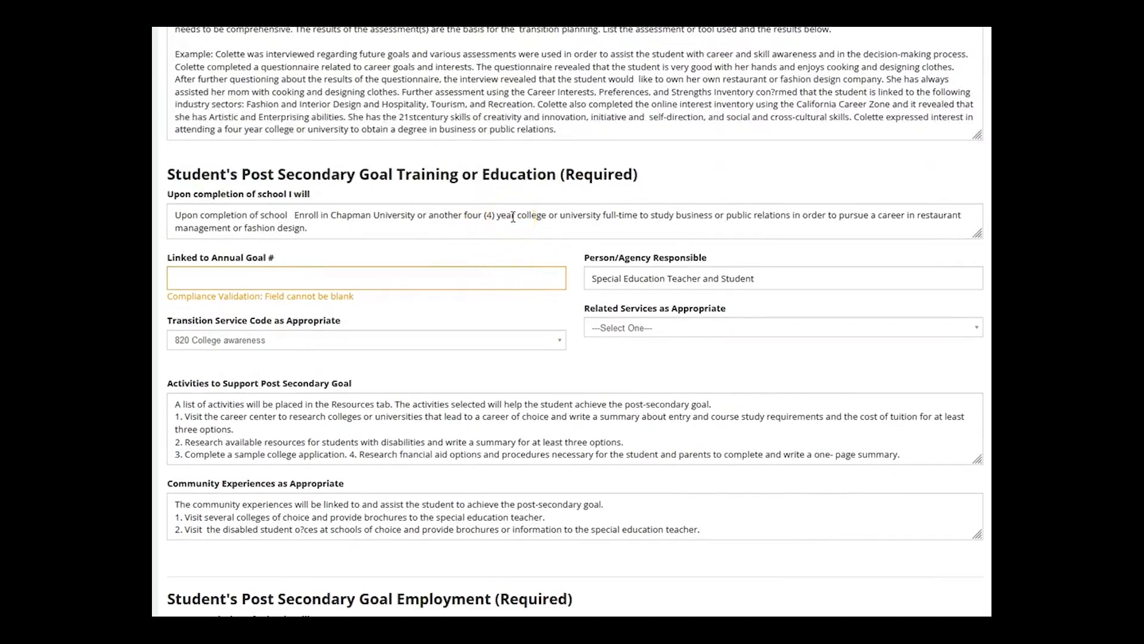
pyautogui.click(513, 223)
pyautogui.click(518, 230)
# - Link the Training or Education post-secondary goal to annual goal number 2
pyautogui.click(565, 262)
pyautogui.click(369, 279)
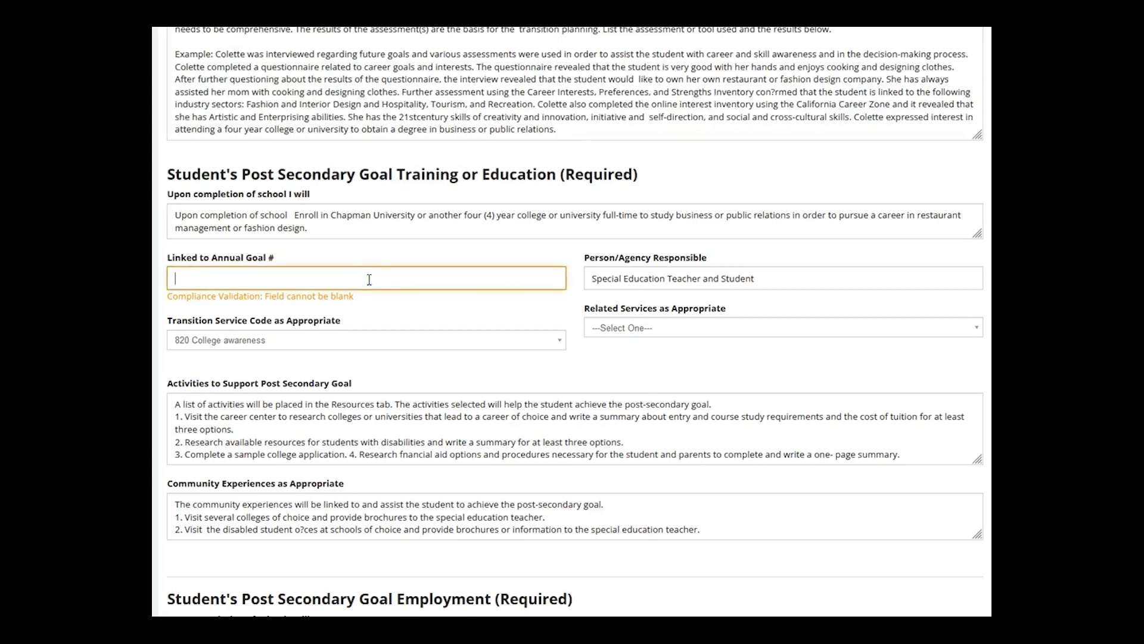
pyautogui.write('2')
pyautogui.click(767, 286)
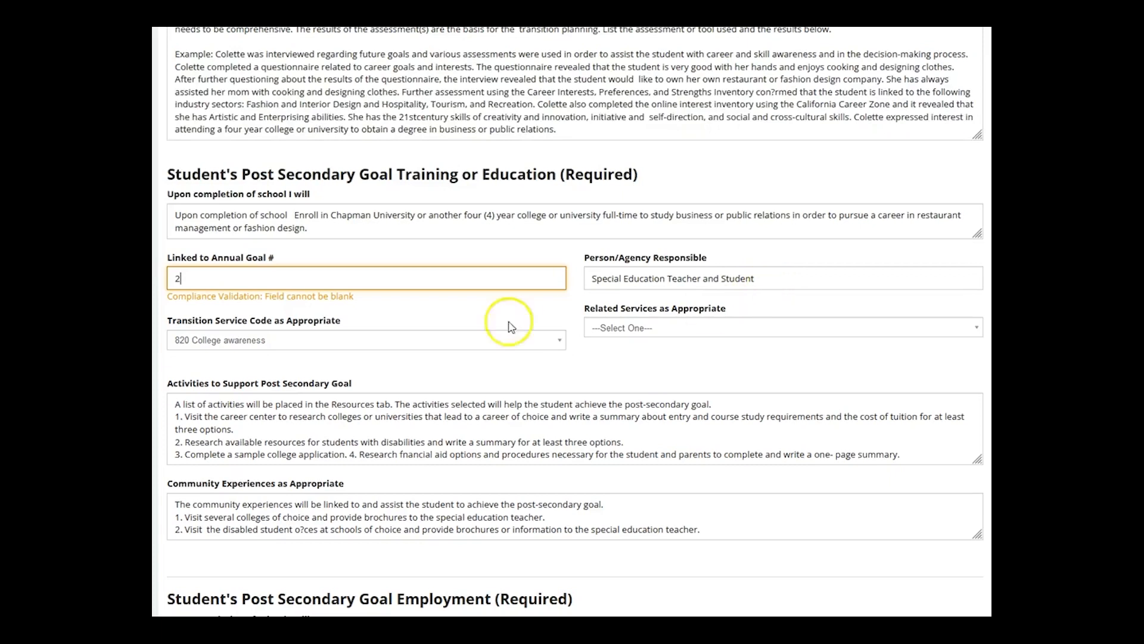
# - Browse the available transition service codes for the Training or Education goal without changing the selection
pyautogui.click(442, 347)
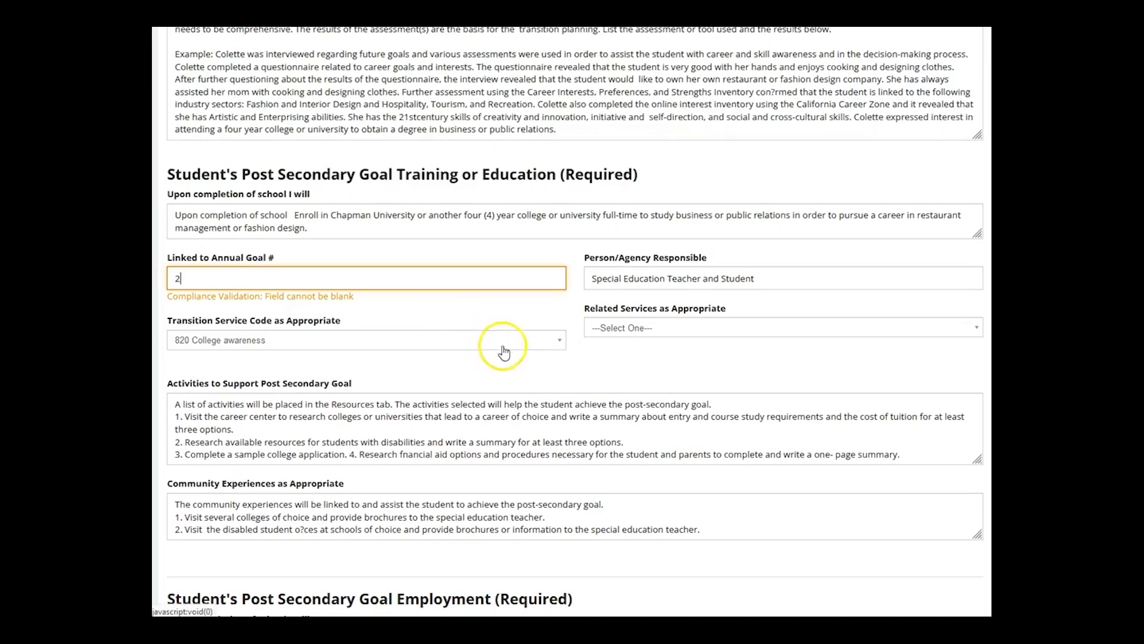
pyautogui.click(559, 341)
pyautogui.scroll(-3, 560, 396)
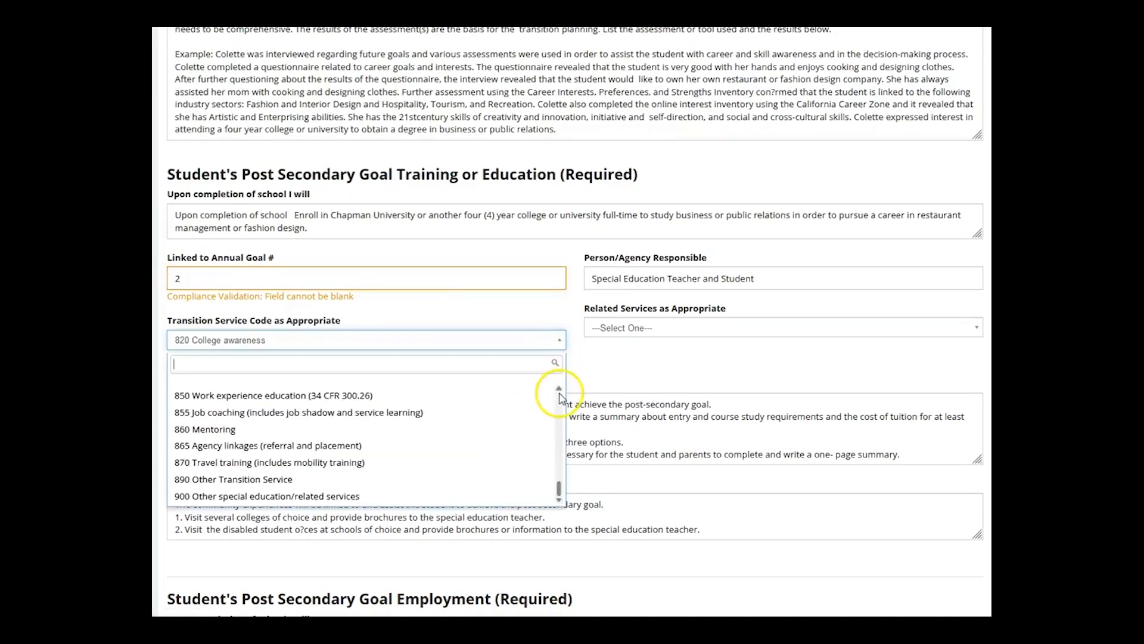
pyautogui.scroll(-1, 561, 398)
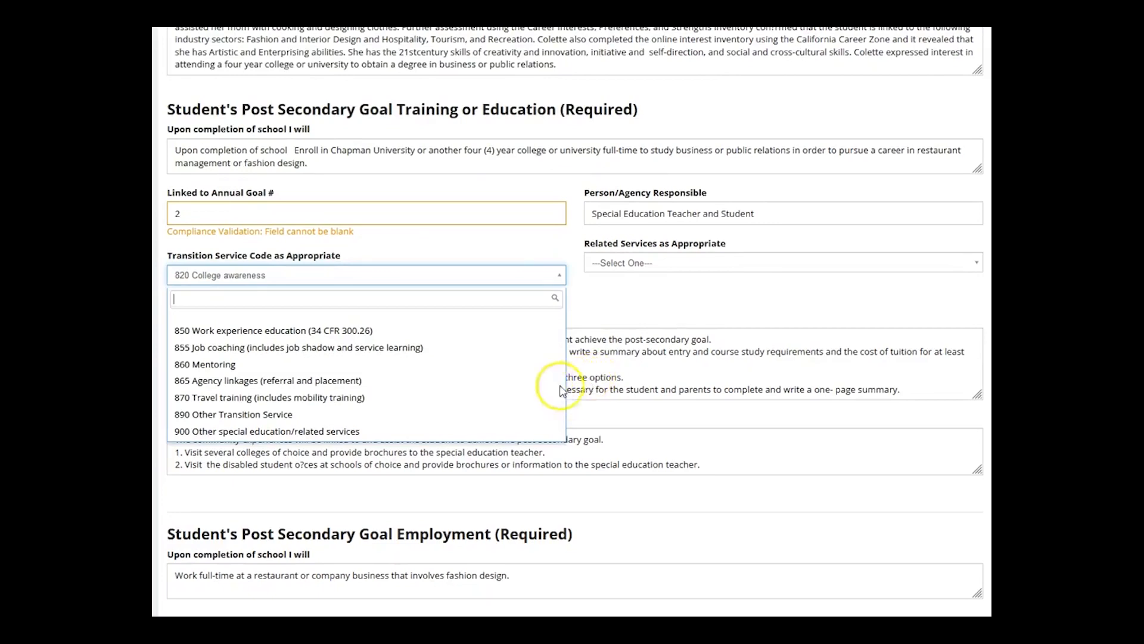
pyautogui.scroll(-2, 519, 381)
pyautogui.scroll(2, 471, 301)
pyautogui.scroll(2, 468, 302)
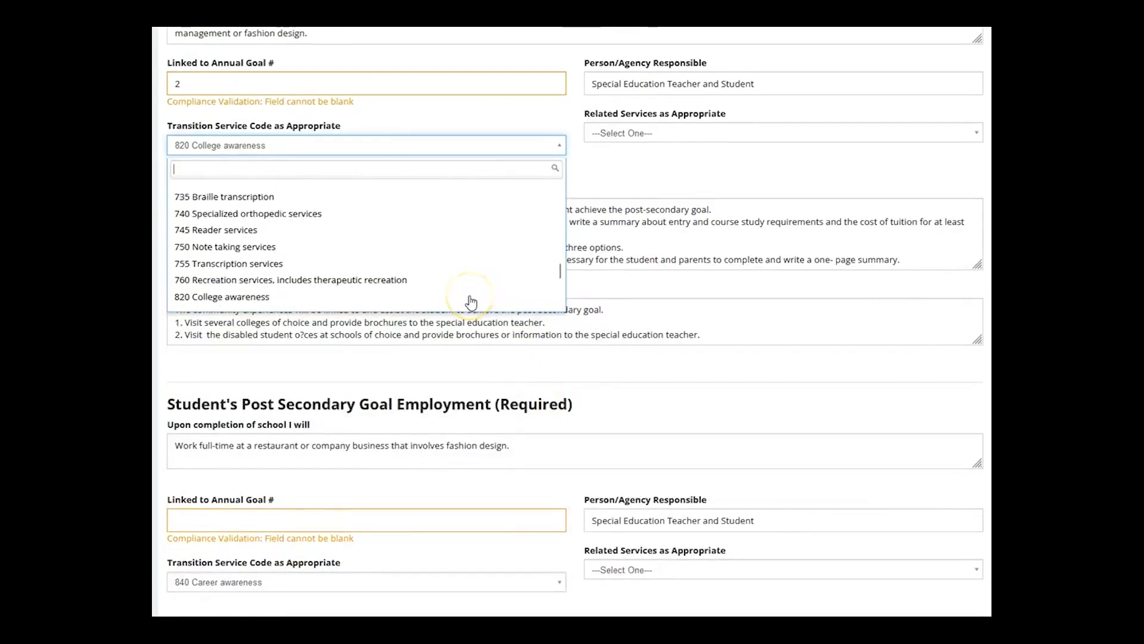
pyautogui.scroll(-3, 468, 302)
pyautogui.click(699, 331)
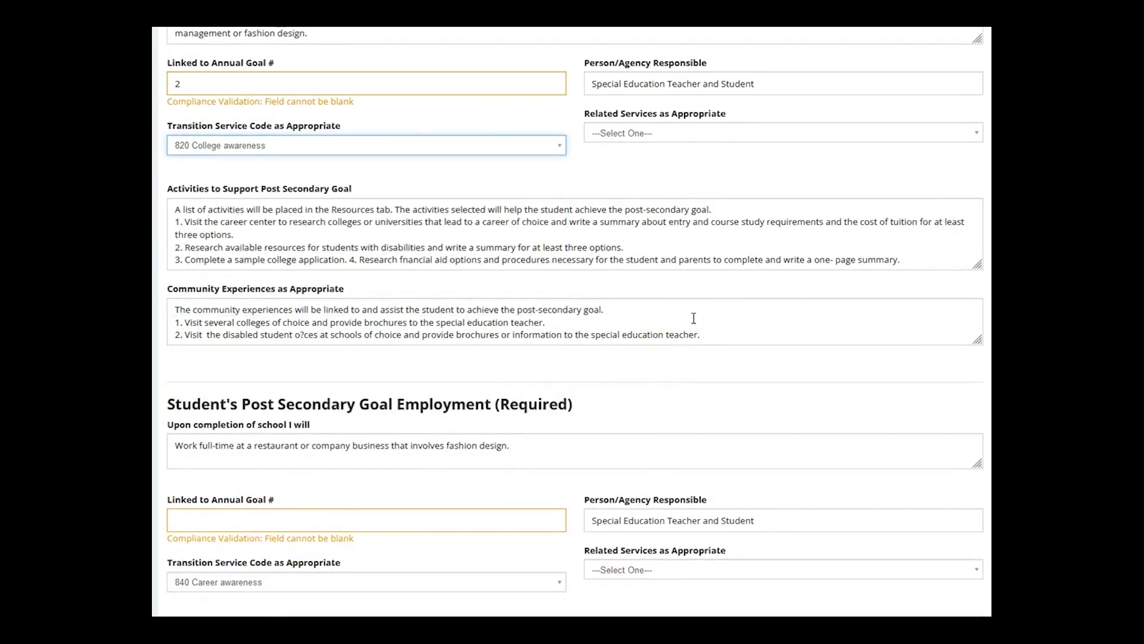
# - Examine the related services, supporting activities and community experiences entries for the Training or Education goal
pyautogui.click(679, 316)
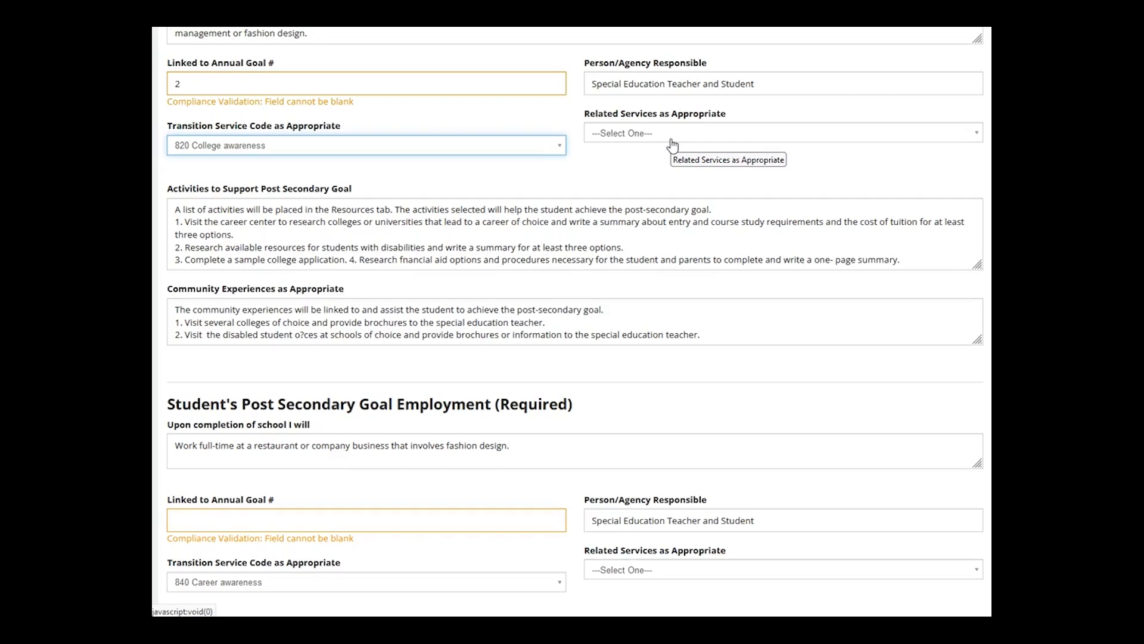
pyautogui.click(447, 227)
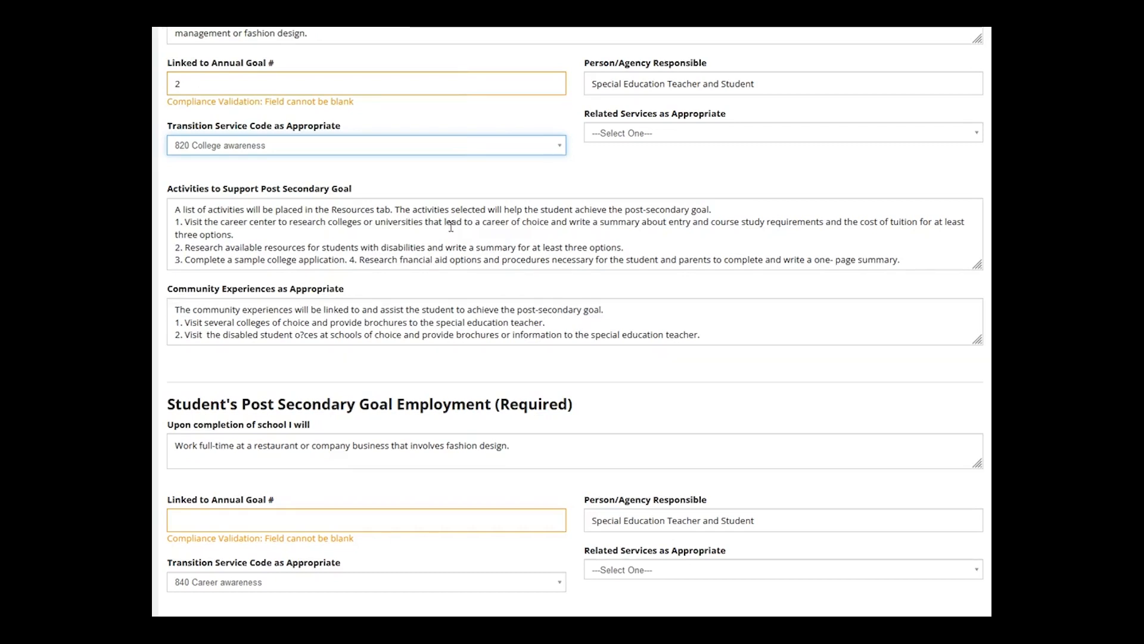
pyautogui.click(458, 232)
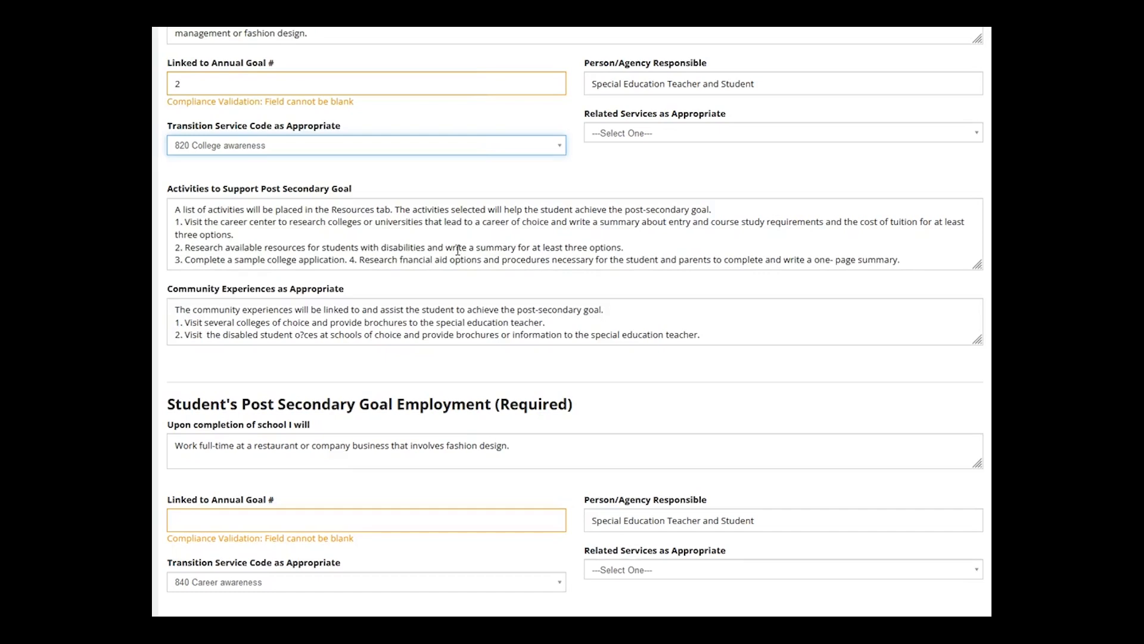
# - Review the Employment and Independent Living goal sections, including their goal statements, service codes, supporting activities and community experiences
pyautogui.scroll(-3, 468, 263)
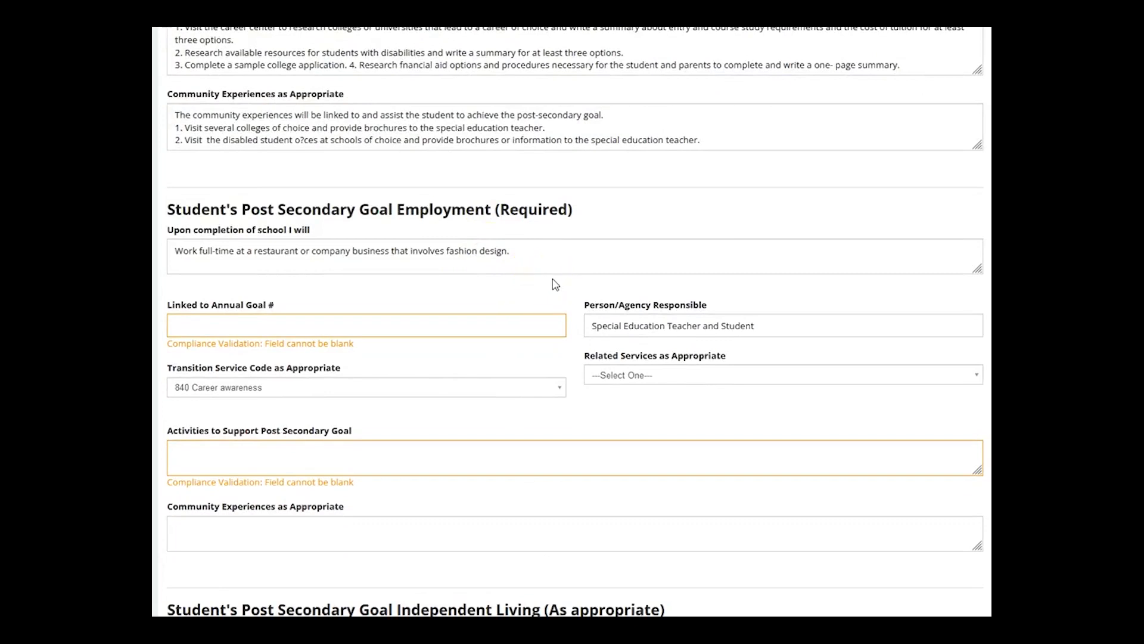
pyautogui.click(583, 281)
pyautogui.click(558, 259)
pyautogui.click(552, 260)
pyautogui.scroll(-1, 555, 263)
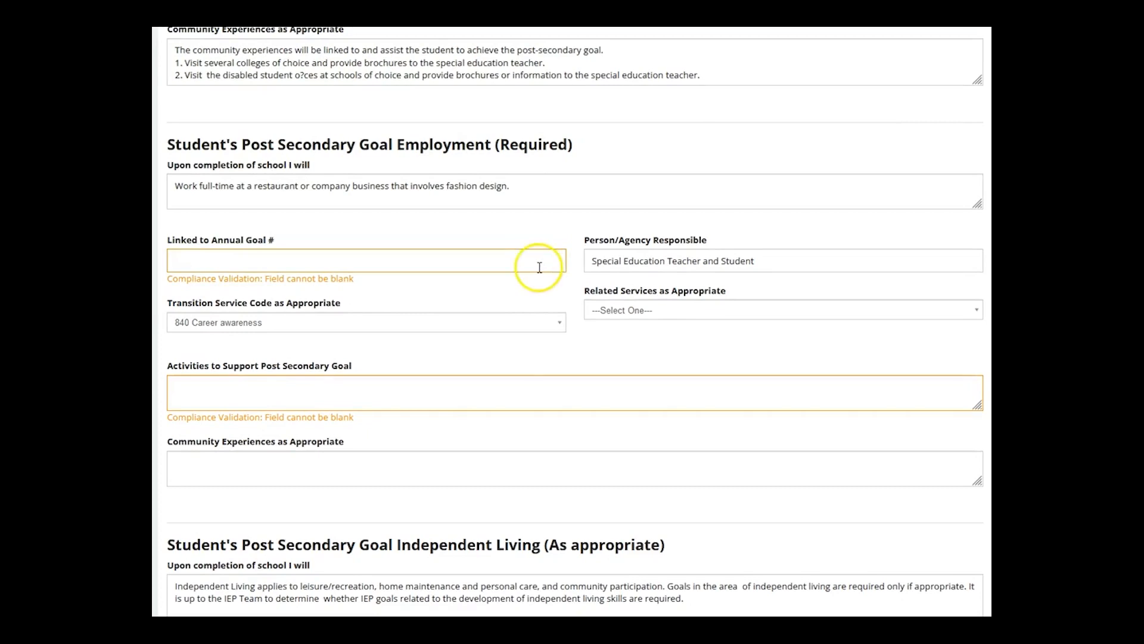
pyautogui.scroll(-1, 636, 334)
pyautogui.scroll(-4, 634, 342)
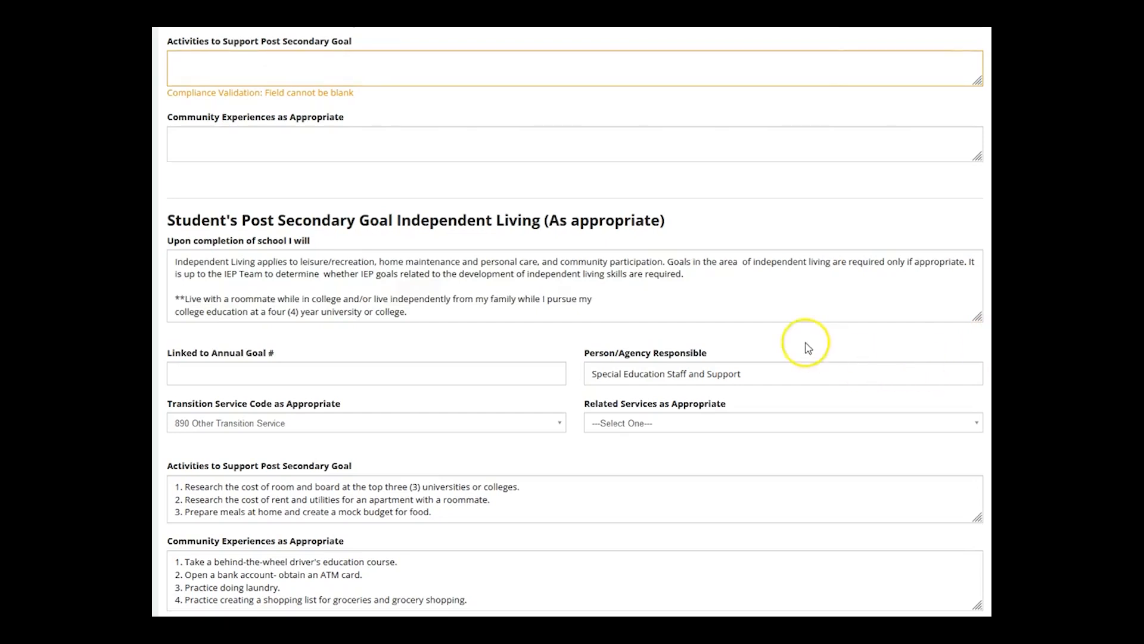
pyautogui.scroll(-1, 805, 345)
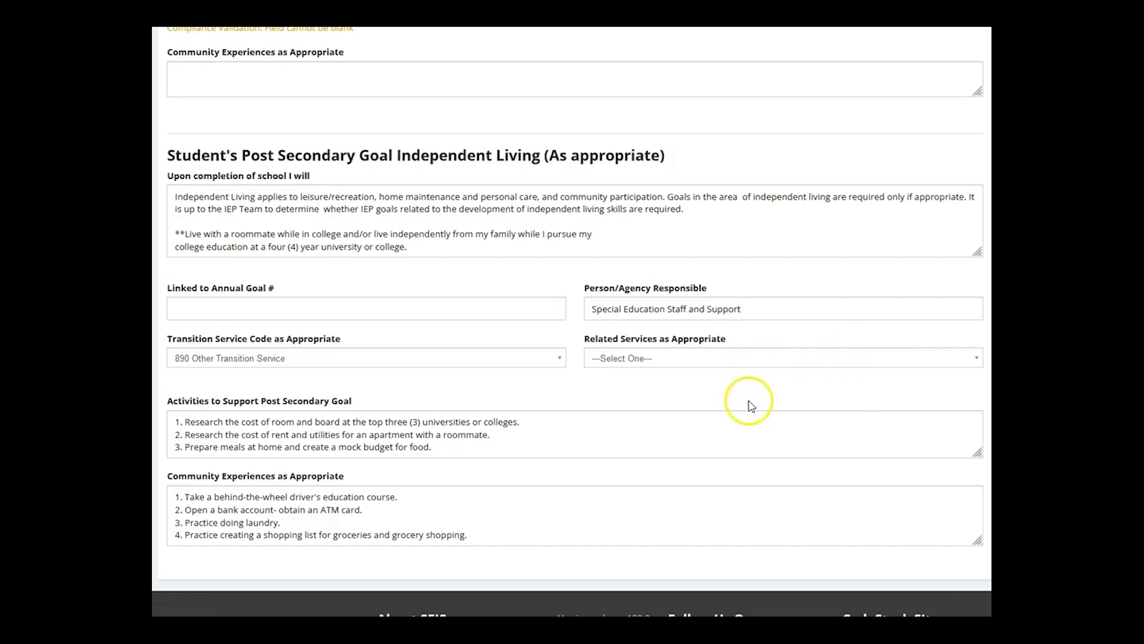
pyautogui.scroll(-3, 749, 401)
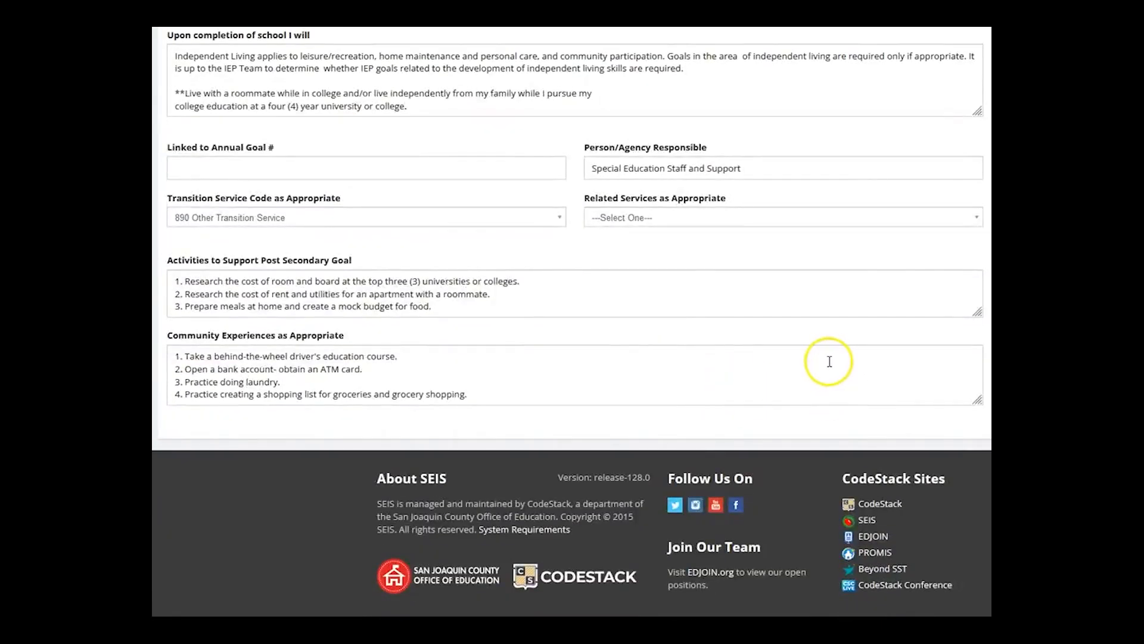
pyautogui.scroll(7, 809, 367)
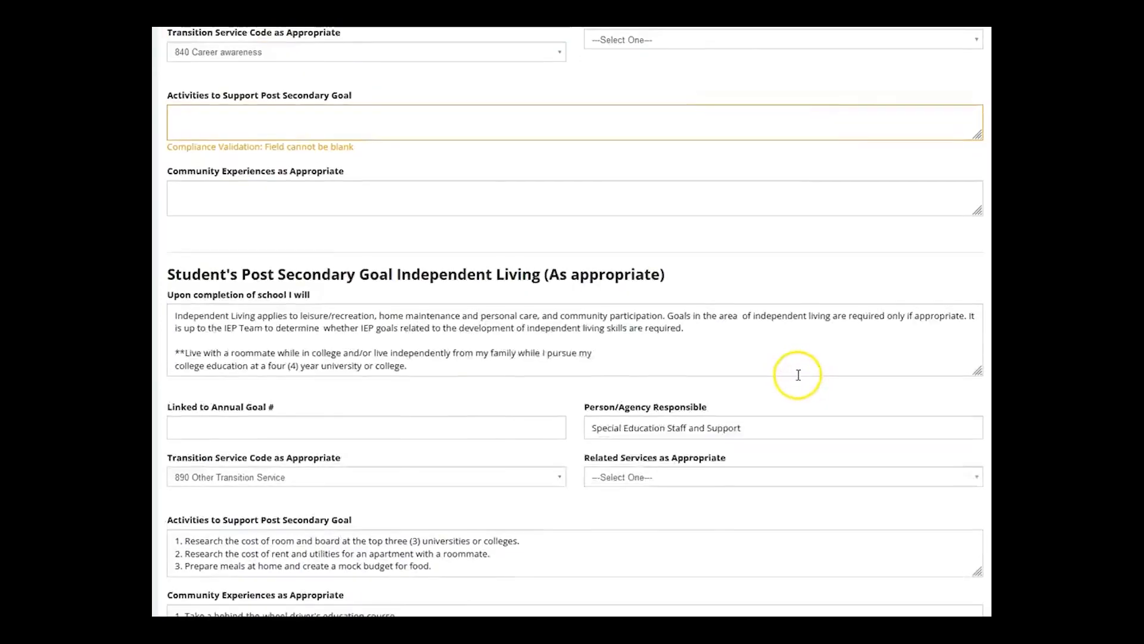